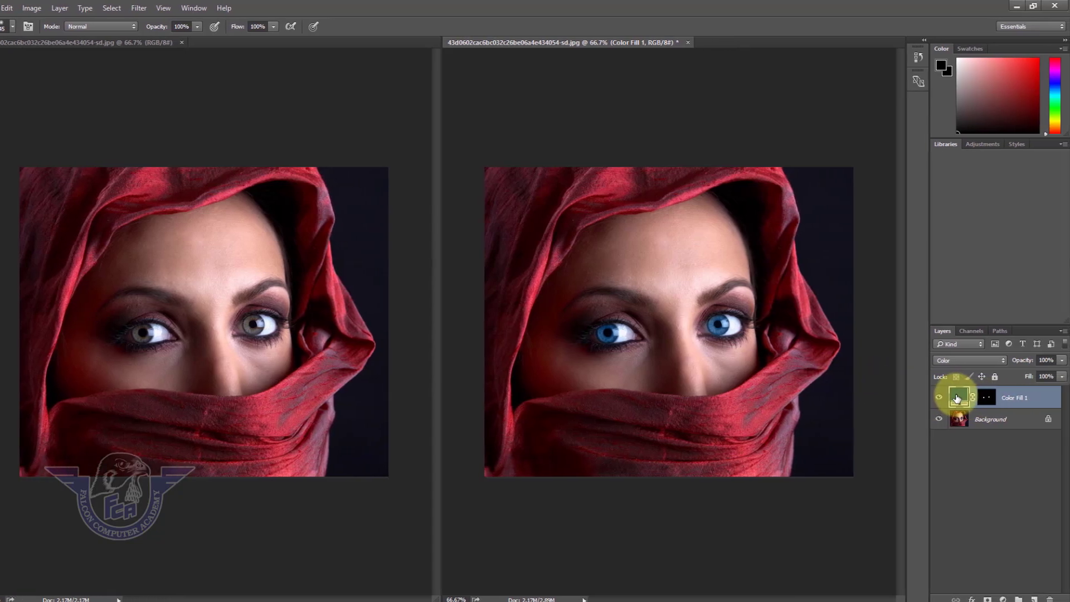
# Change the solid color fill over the eyes in the already edited portrait copy to green #096423
pyautogui.doubleClick(957, 397)
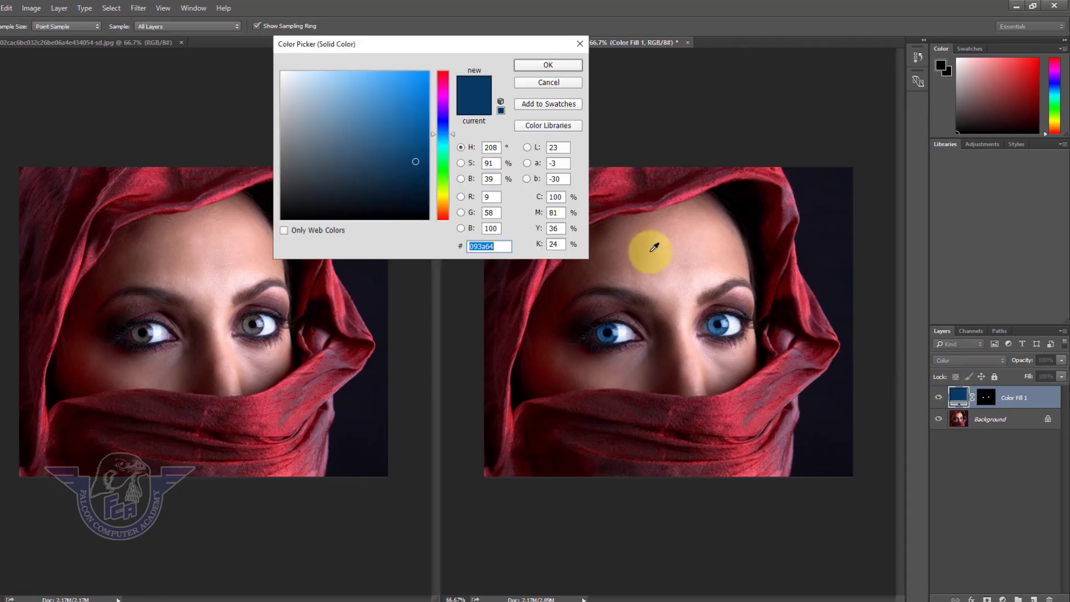
pyautogui.click(443, 168)
pyautogui.moveTo(443, 169); pyautogui.dragTo(449, 82)
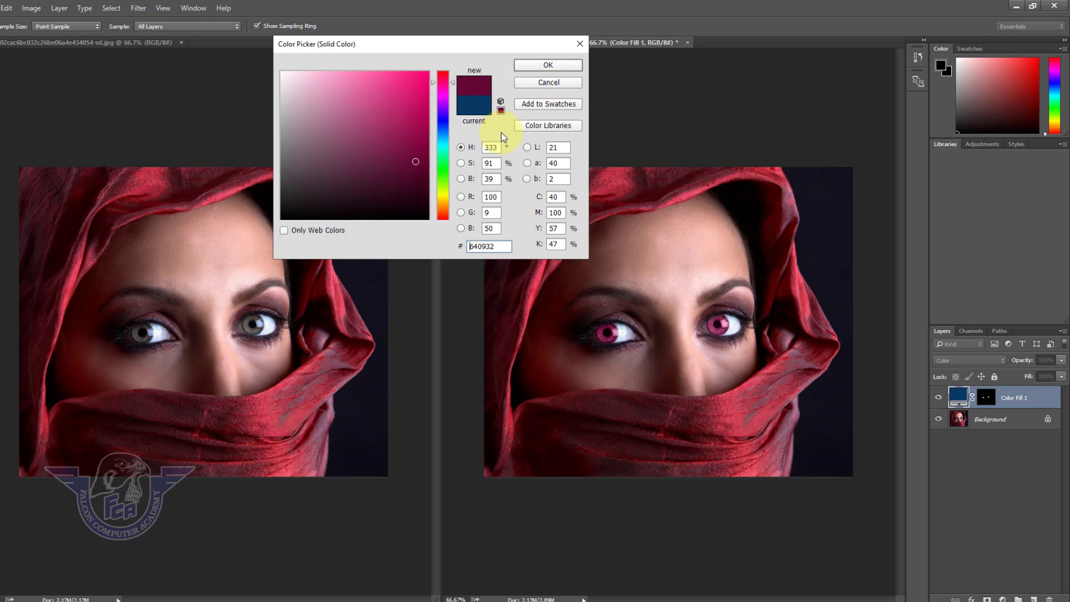
pyautogui.click(445, 163)
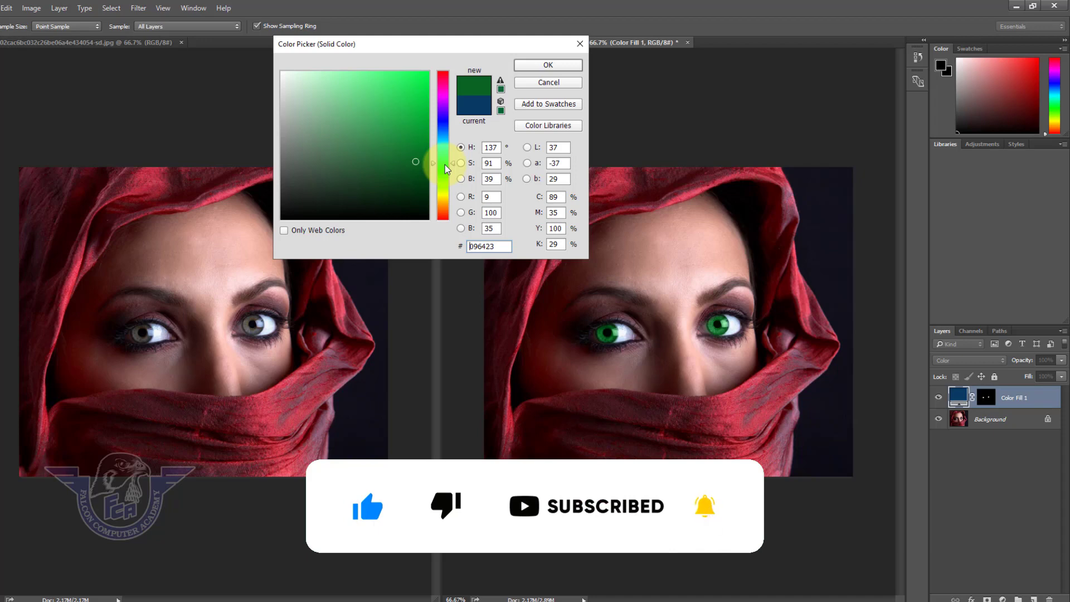
pyautogui.click(564, 66)
# Activate the unedited portrait and consolidate all open documents to tabs
pyautogui.click(329, 258)
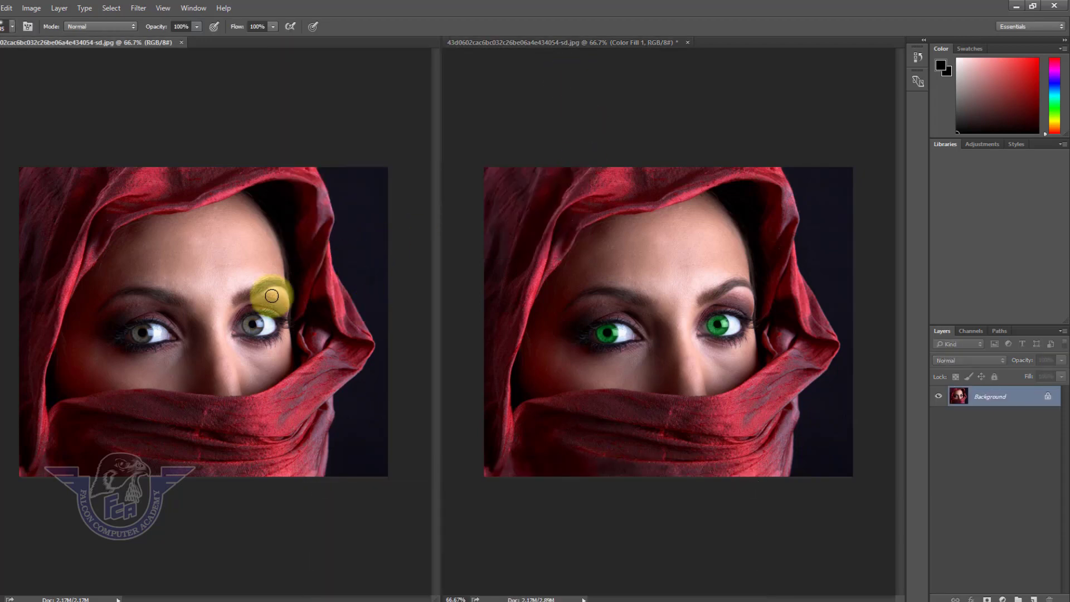
pyautogui.click(193, 10)
pyautogui.moveTo(203, 21)
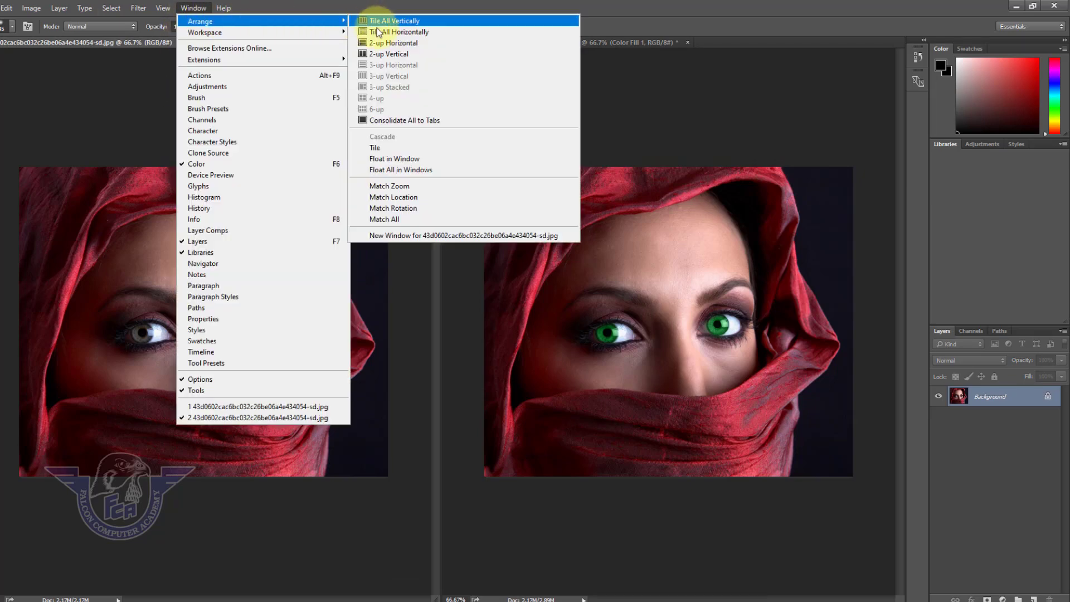
pyautogui.click(425, 122)
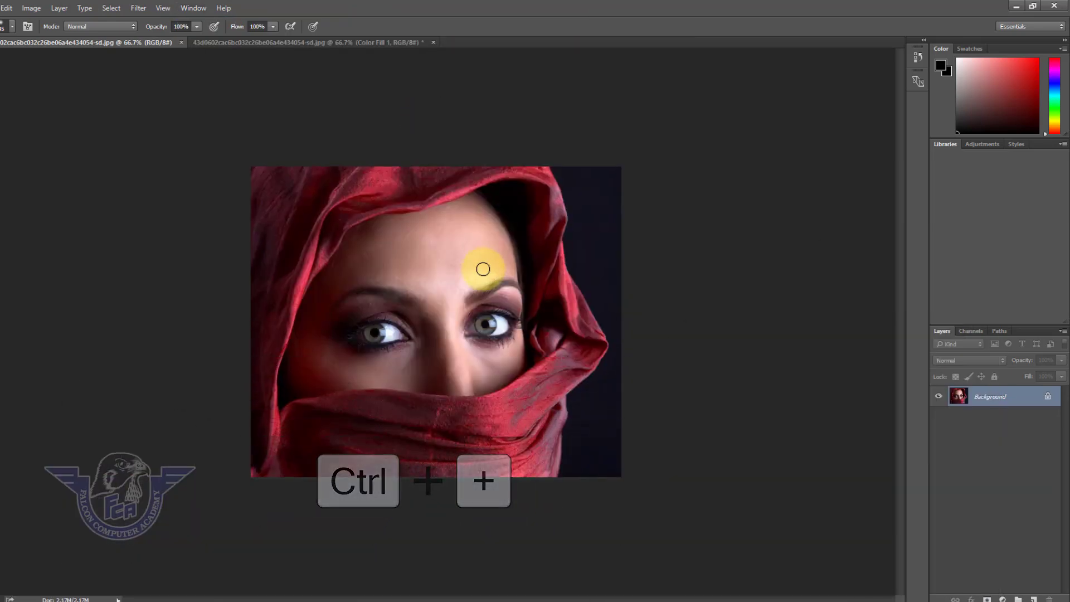
# Add a Solid Color fill layer in blue #3f34d6 above the Background of the unedited portrait
pyautogui.hotkey('ctrl', '+')
pyautogui.hotkey('ctrl', '+')
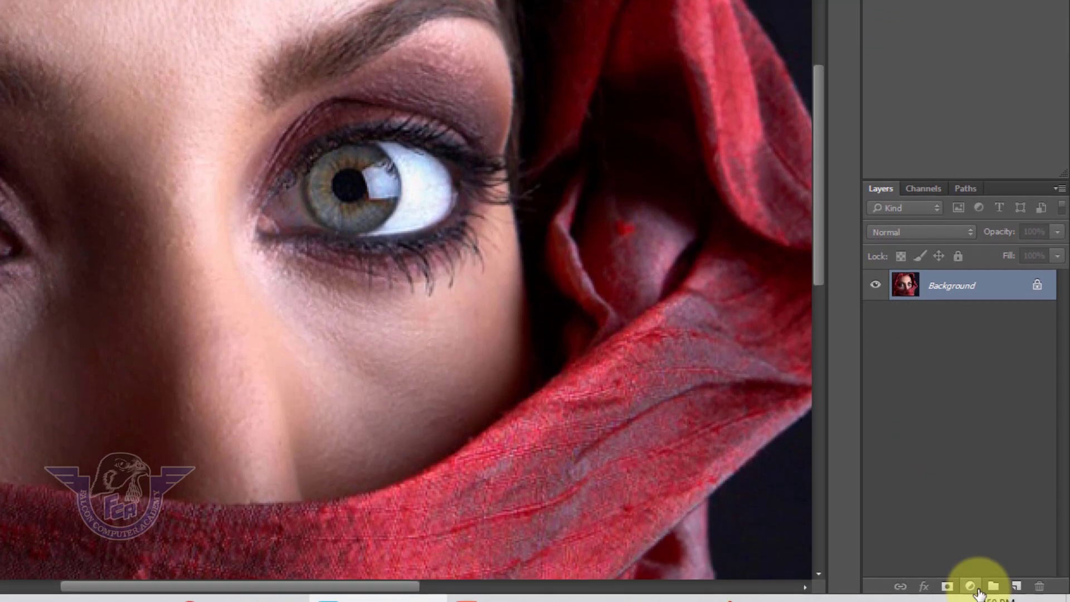
pyautogui.click(972, 588)
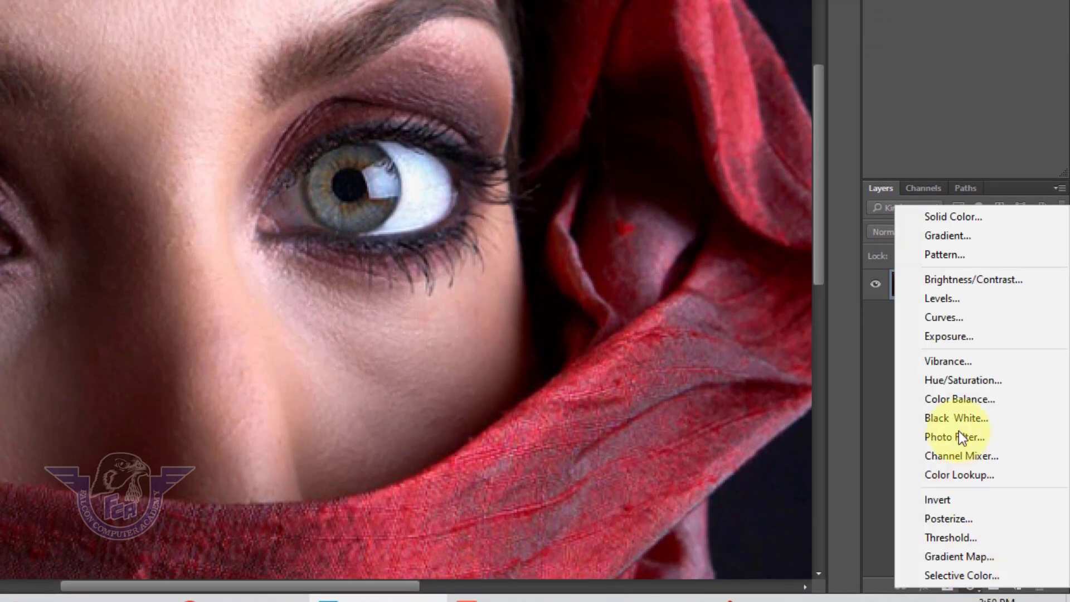
pyautogui.click(959, 219)
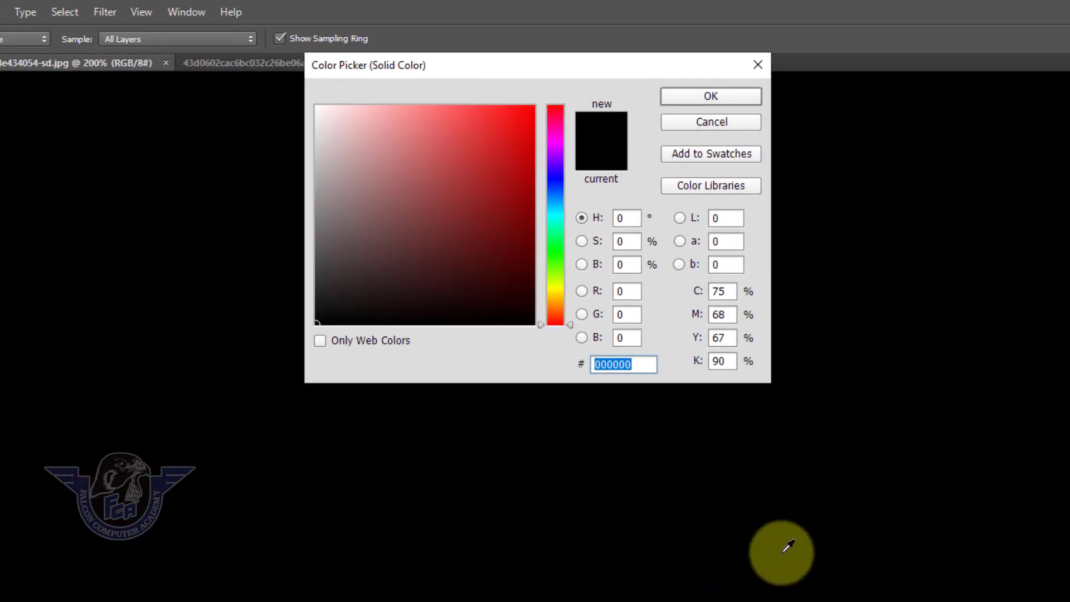
pyautogui.moveTo(490, 306)
pyautogui.mouseDown()
pyautogui.moveTo(449, 257)
pyautogui.moveTo(501, 156)
pyautogui.moveTo(496, 136)
pyautogui.moveTo(454, 139)
pyautogui.moveTo(482, 141)
pyautogui.mouseUp()
pyautogui.click(555, 176)
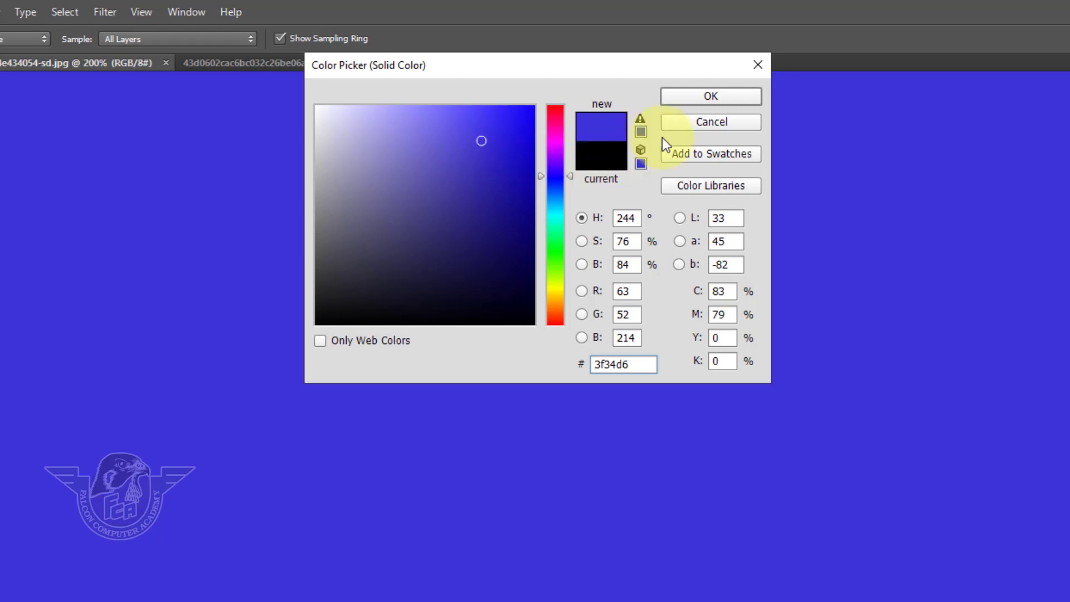
pyautogui.click(748, 97)
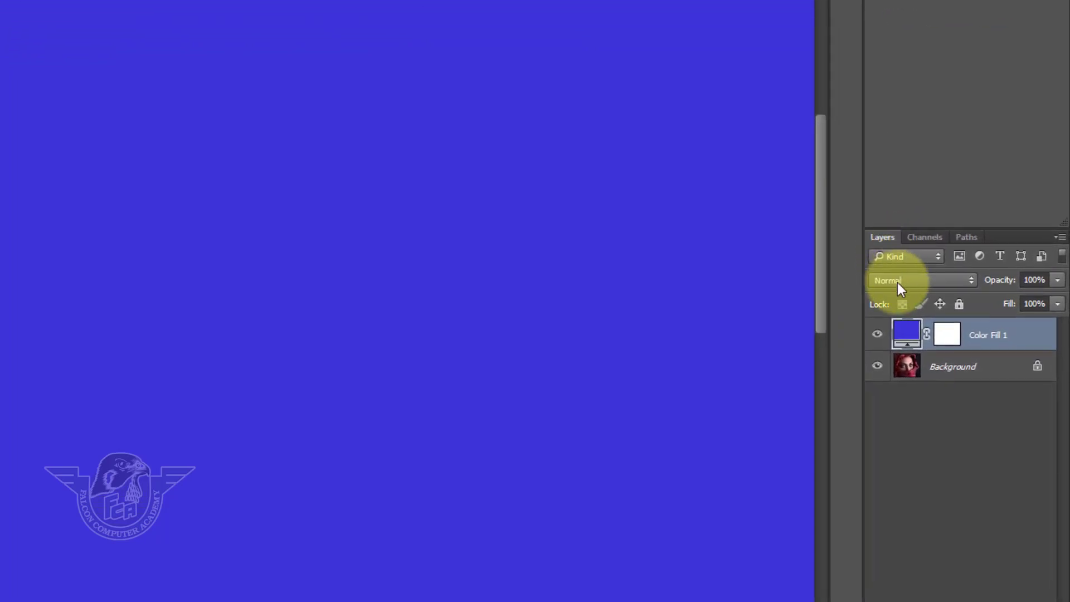
# Set the blue fill layer's blend mode to Color and invert its layer mask
pyautogui.click(898, 283)
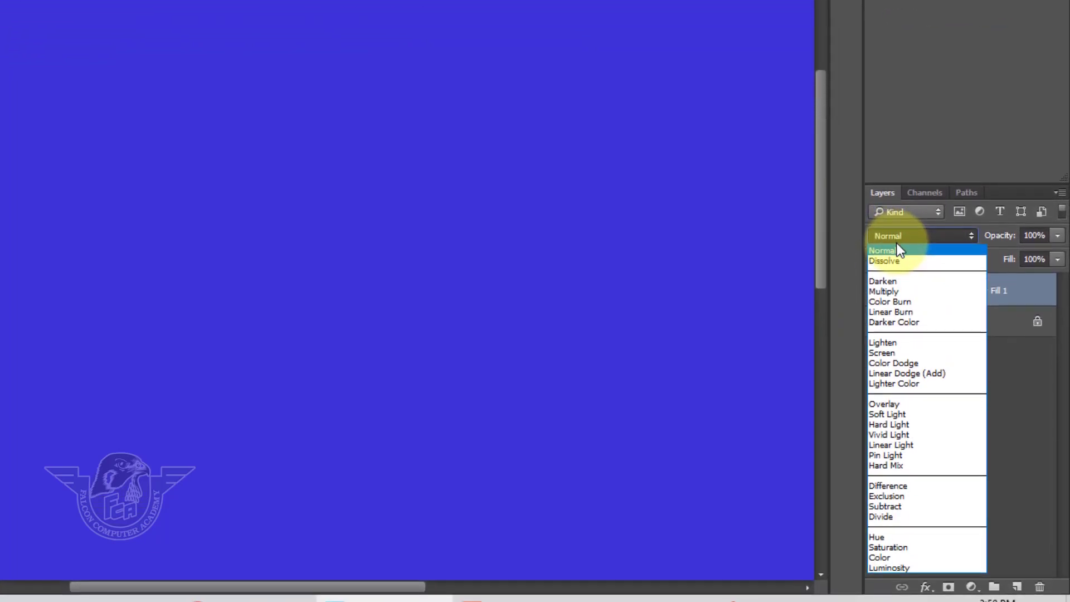
pyautogui.click(883, 558)
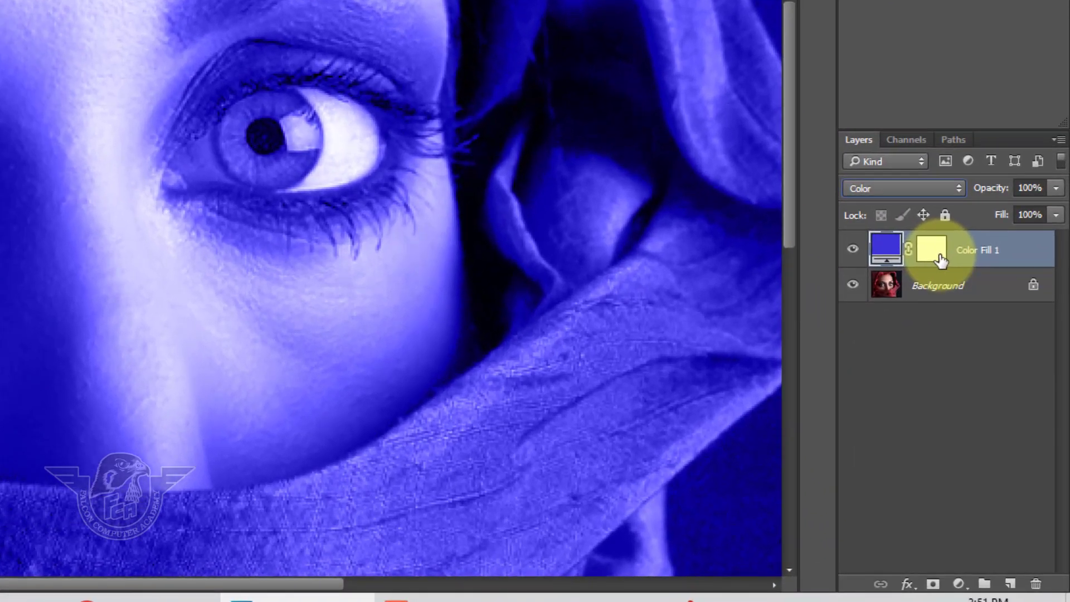
pyautogui.click(941, 260)
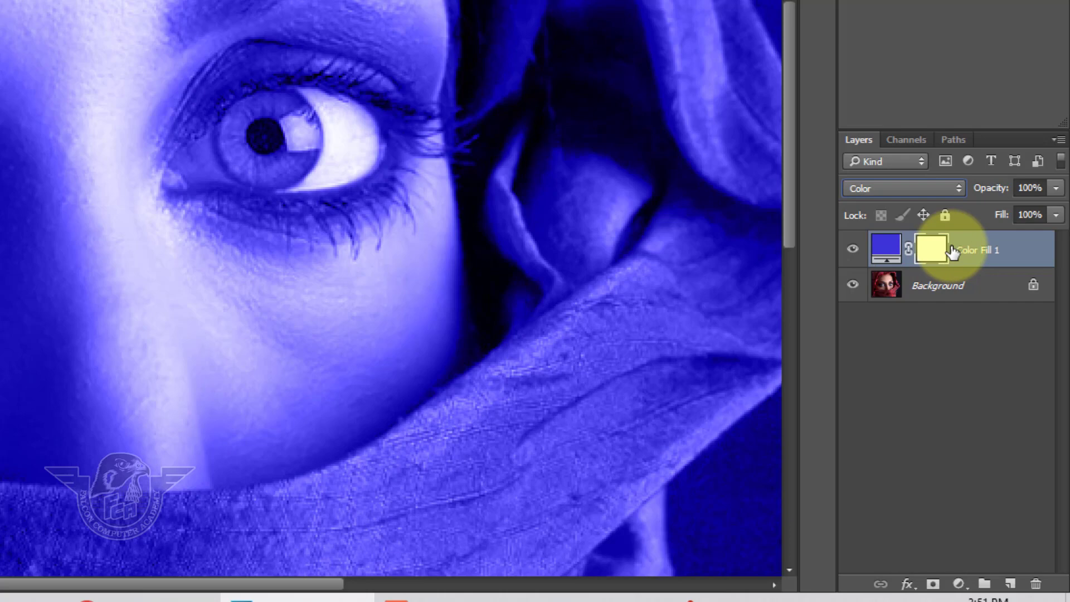
pyautogui.hotkey('ctrl', 'i')
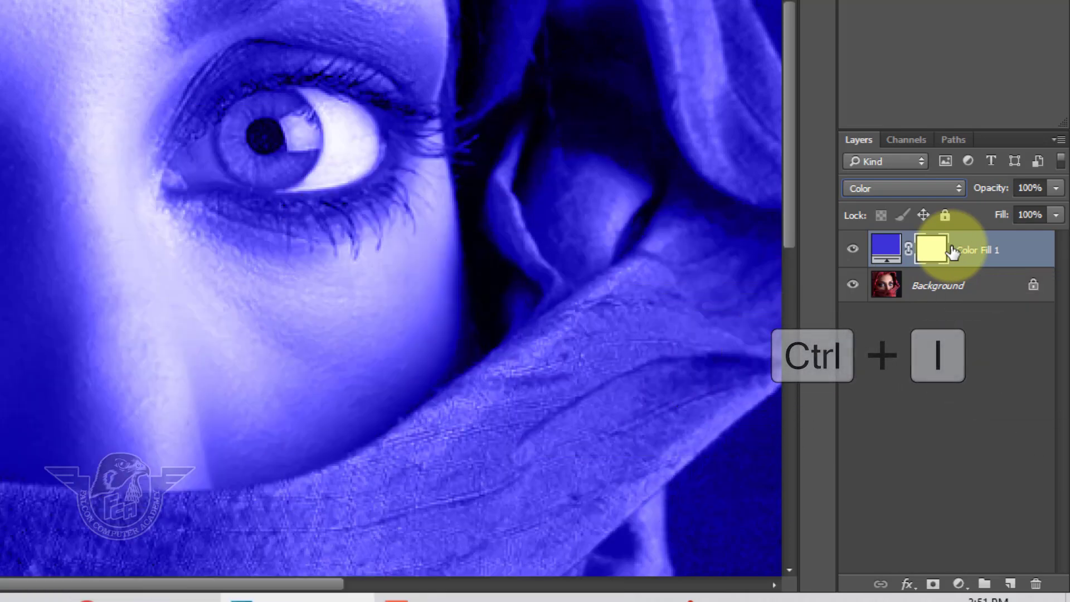
pyautogui.hotkey('ctrl', 'i')
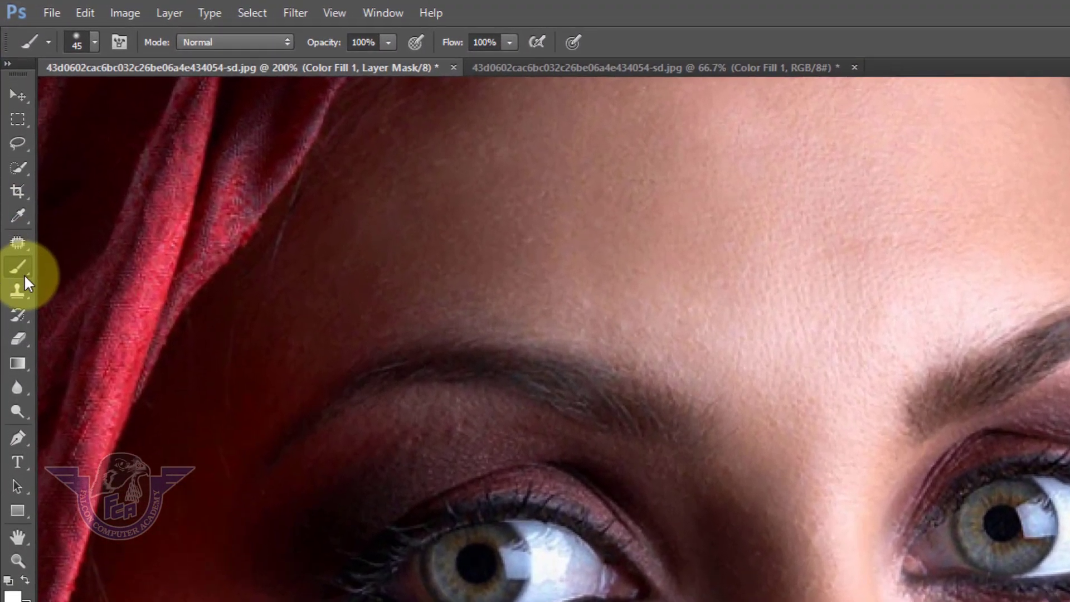
# Paint white over both irises on the fill layer's mask using the Brush tool with a soft 35 px tip
pyautogui.click(25, 270)
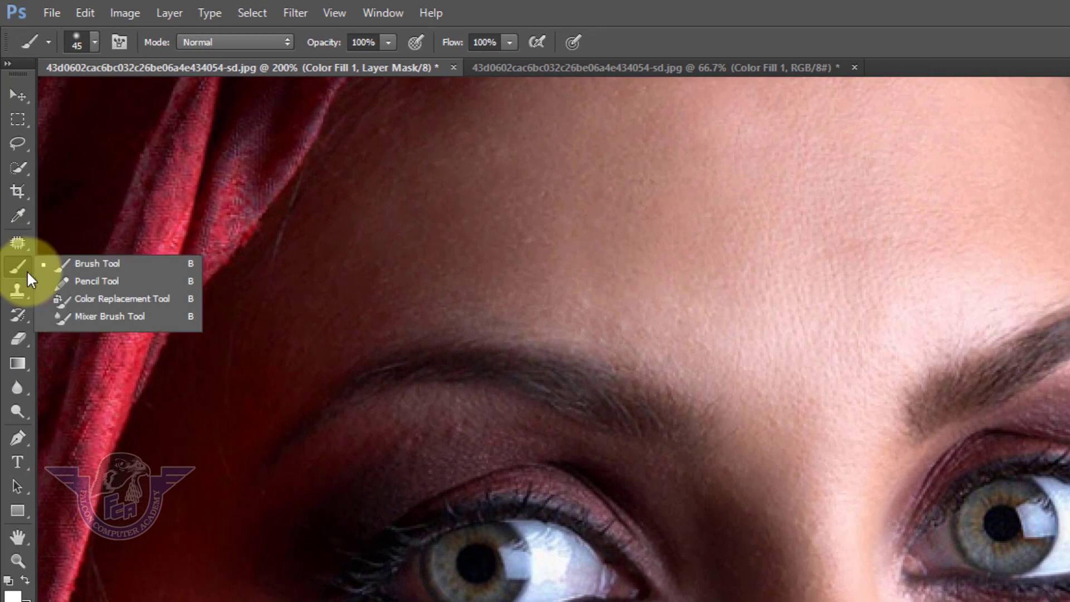
pyautogui.click(92, 261)
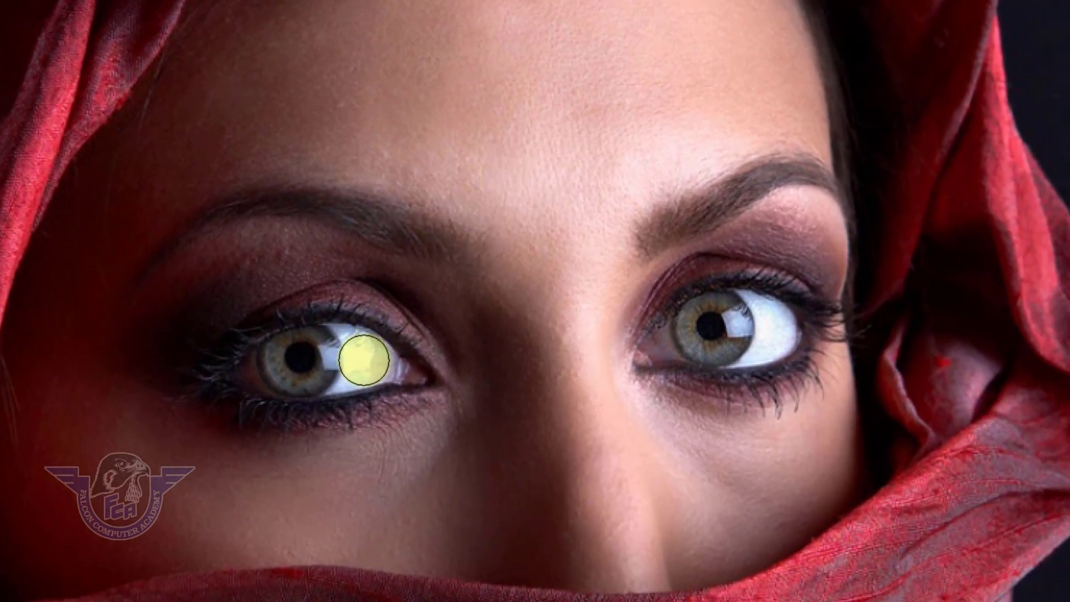
pyautogui.rightClick(310, 361)
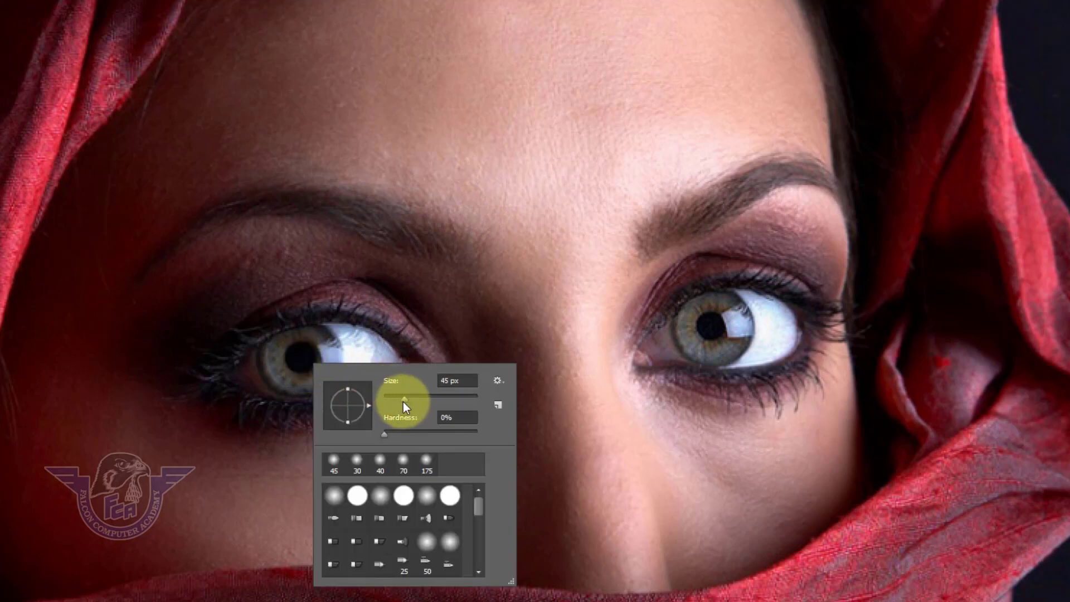
pyautogui.moveTo(402, 403); pyautogui.dragTo(400, 403)
pyautogui.click(309, 353)
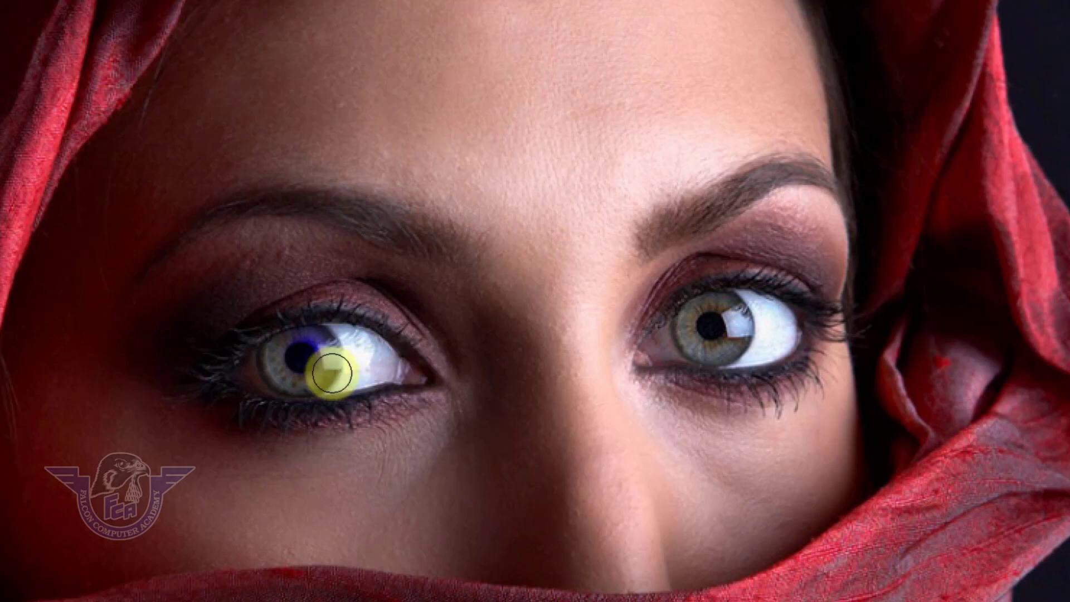
pyautogui.press('[')
pyautogui.press(']')
pyautogui.moveTo(333, 372)
pyautogui.mouseDown()
pyautogui.moveTo(303, 356)
pyautogui.moveTo(311, 357)
pyautogui.moveTo(291, 363)
pyautogui.moveTo(311, 364)
pyautogui.moveTo(289, 371)
pyautogui.moveTo(280, 356)
pyautogui.moveTo(301, 362)
pyautogui.mouseUp()
pyautogui.click(636, 359)
pyautogui.moveTo(636, 359)
pyautogui.mouseDown()
pyautogui.moveTo(682, 330)
pyautogui.moveTo(708, 335)
pyautogui.moveTo(708, 319)
pyautogui.moveTo(724, 322)
pyautogui.moveTo(727, 344)
pyautogui.moveTo(732, 309)
pyautogui.moveTo(720, 343)
pyautogui.moveTo(705, 327)
pyautogui.moveTo(712, 344)
pyautogui.moveTo(701, 330)
pyautogui.moveTo(681, 346)
pyautogui.mouseUp()
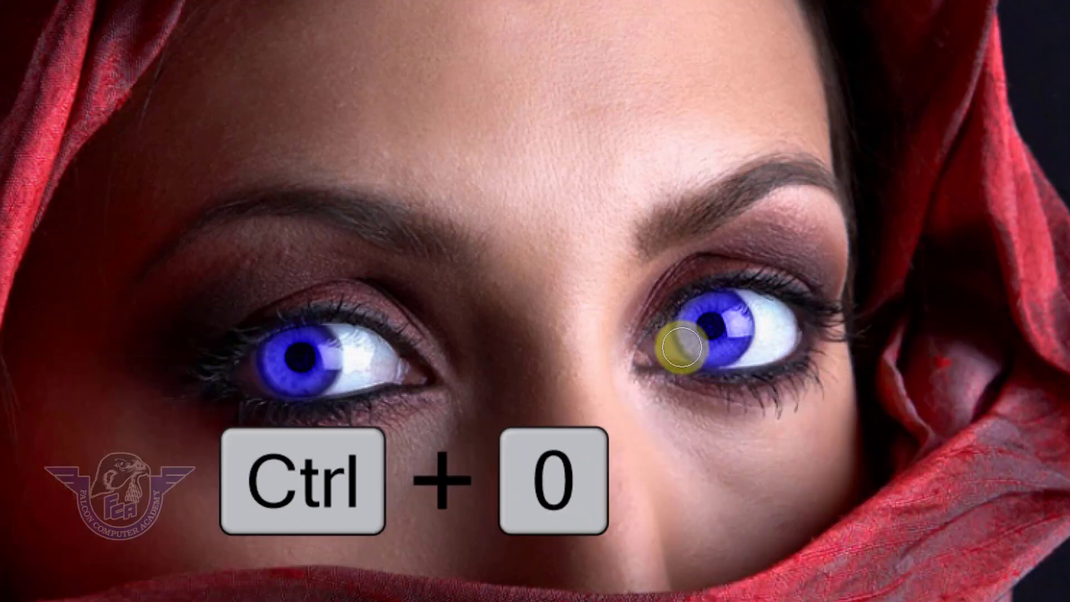
# Change the eye fill layer's color to golden yellow #d6a634 and view the whole portrait at 100%
pyautogui.hotkey('ctrl', '0')
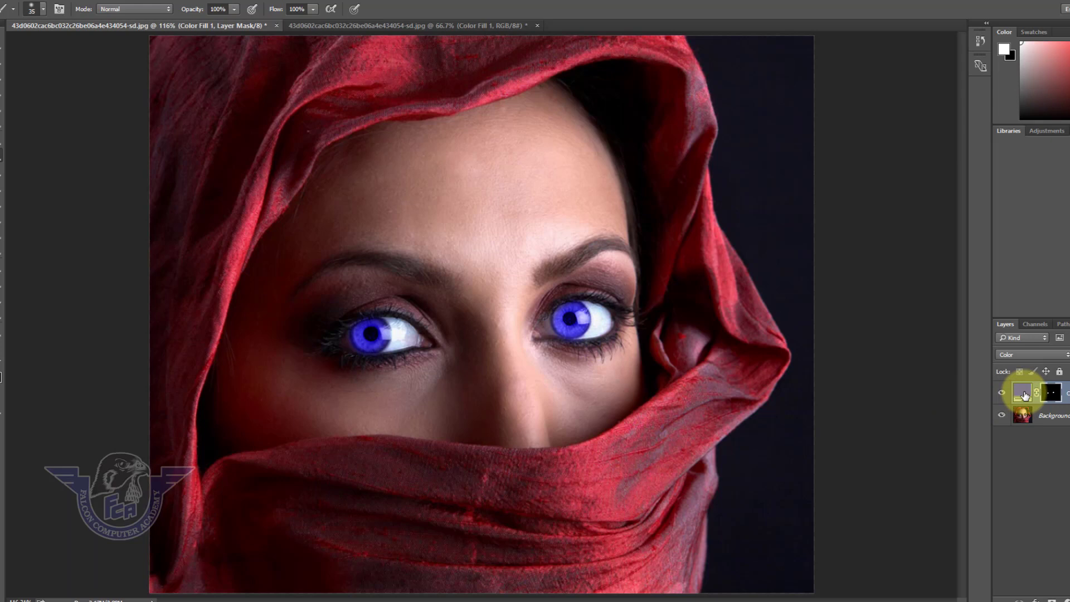
pyautogui.doubleClick(1025, 395)
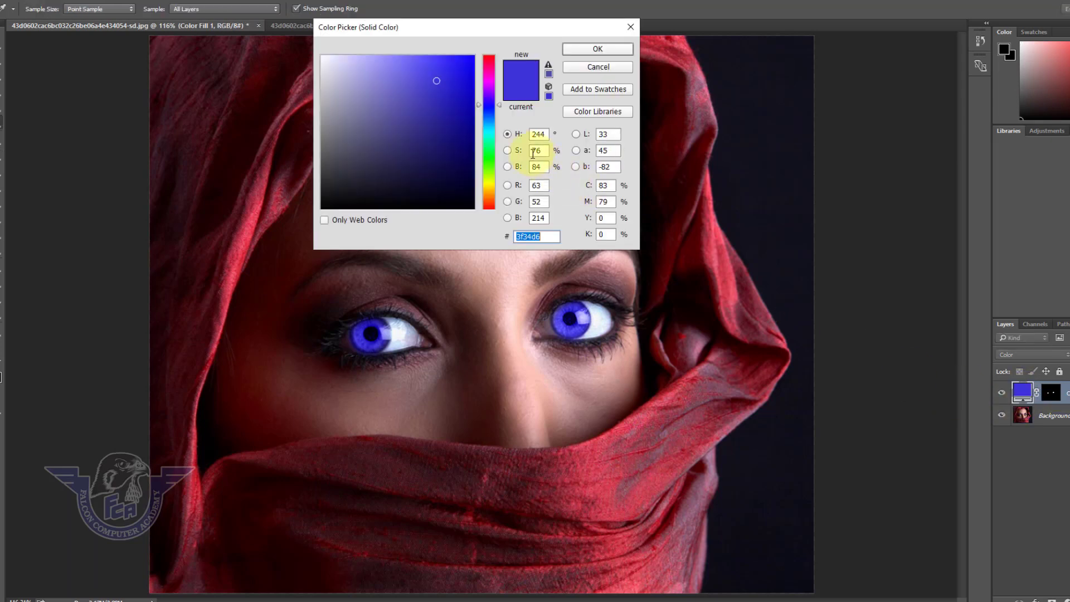
pyautogui.moveTo(434, 26); pyautogui.dragTo(351, 28)
pyautogui.click(407, 132)
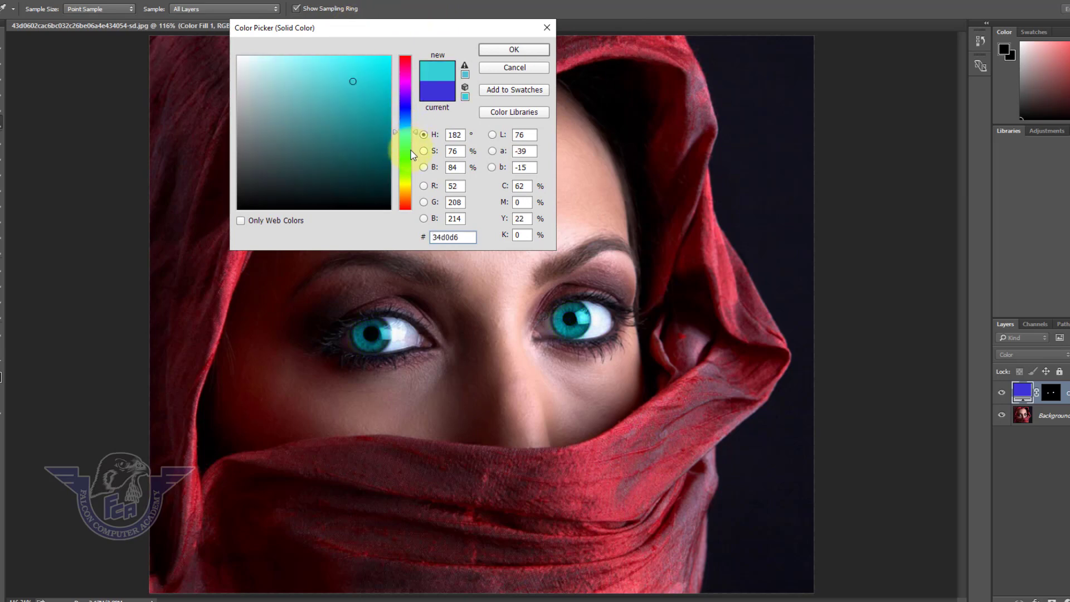
pyautogui.moveTo(412, 155); pyautogui.dragTo(404, 193)
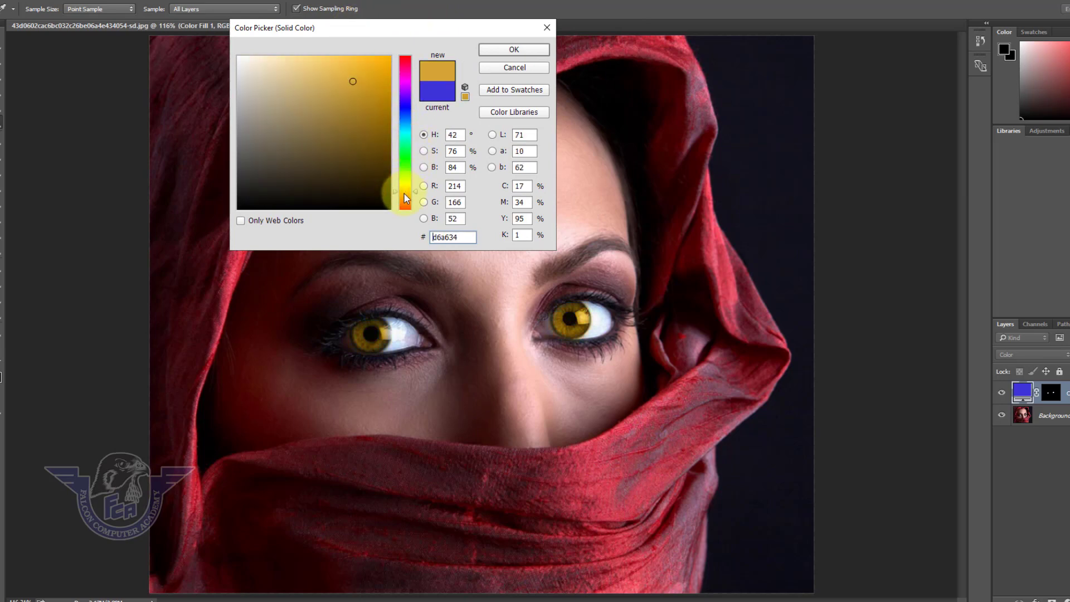
pyautogui.click(527, 52)
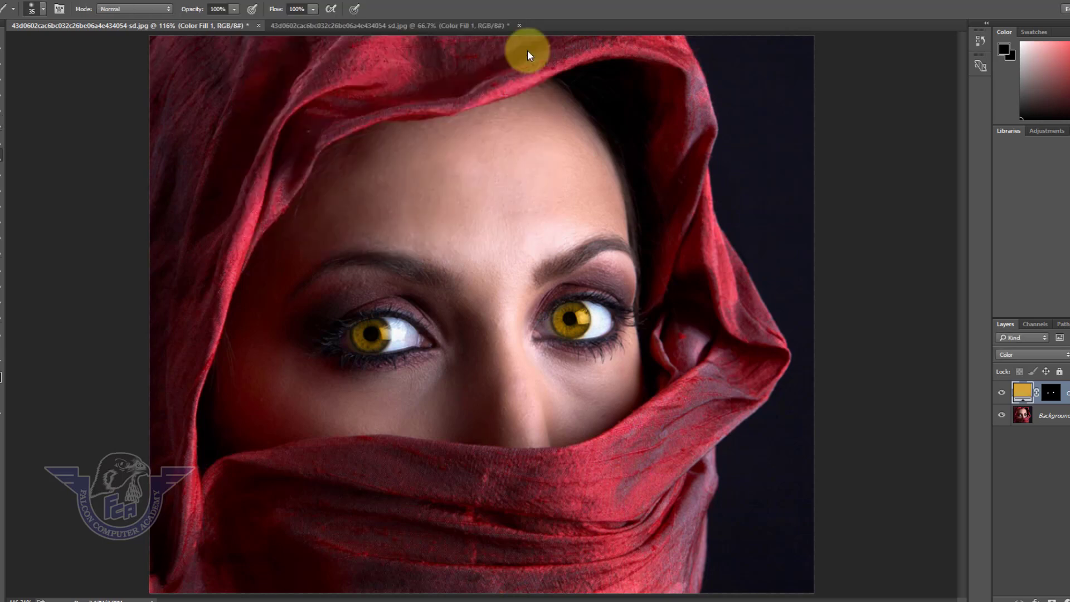
pyautogui.hotkey('ctrl', '-')
pyautogui.hotkey('ctrl', '-')
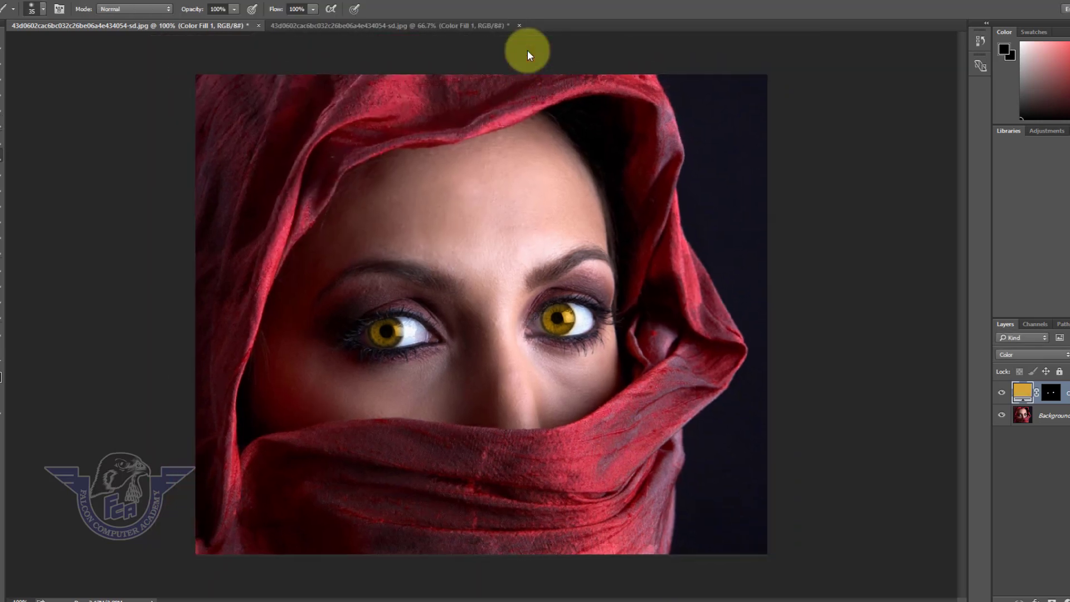
pyautogui.hotkey('ctrl', '+')
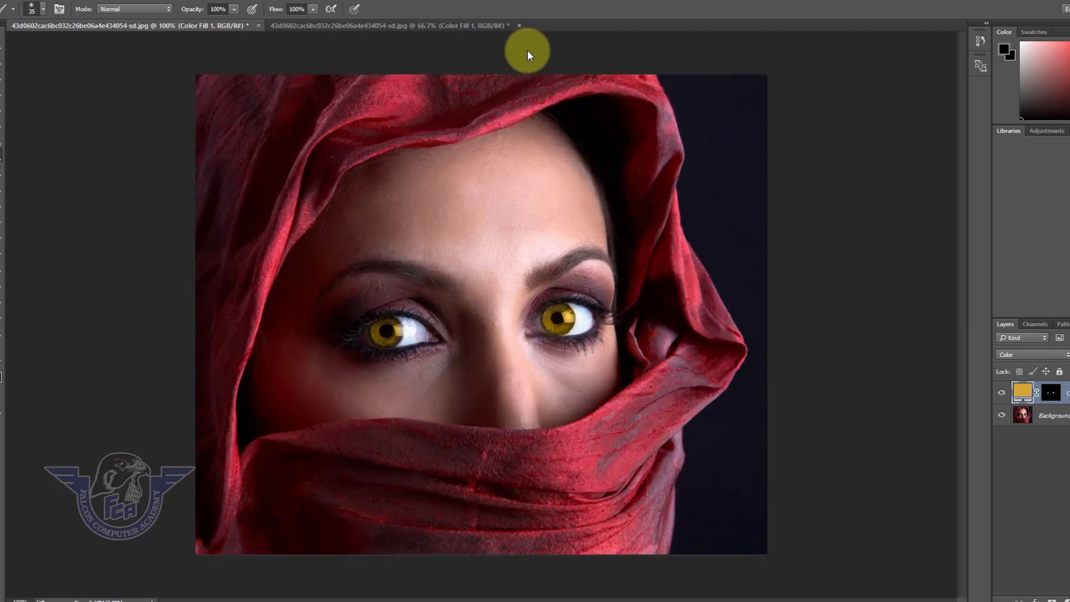